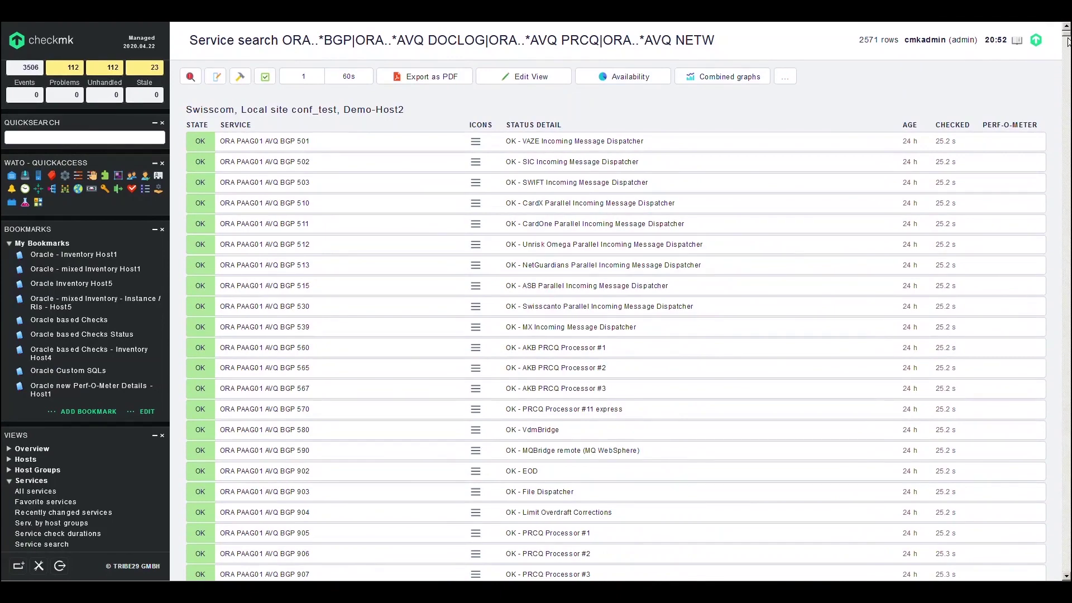
- Look through the BGP and DOCLOG service states of Demo-Host2 in the Avaloq service search
drag(1068, 38, 1067, 50)
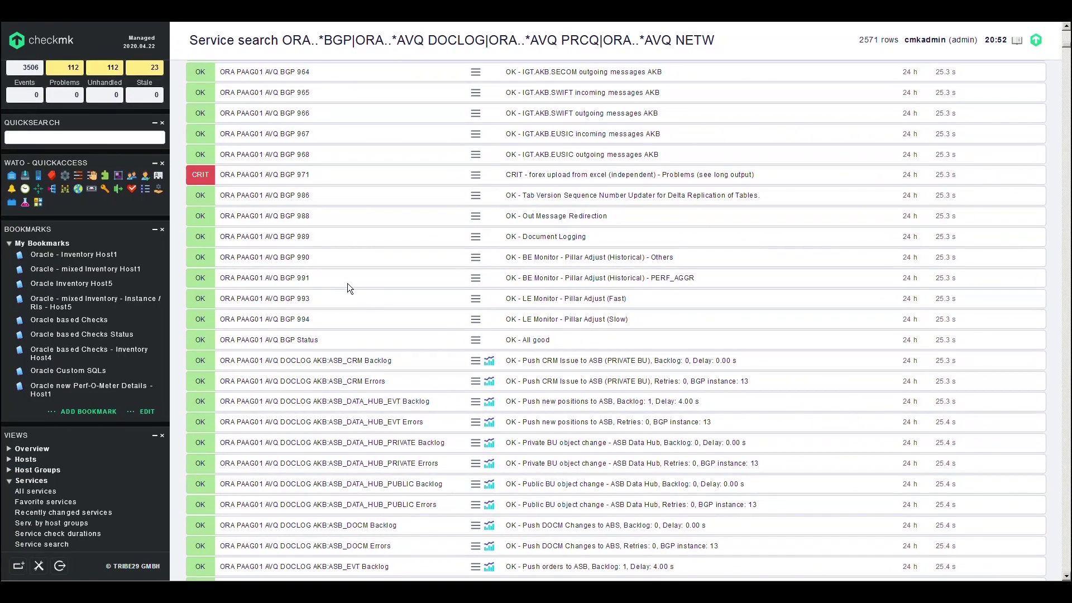
scroll(347, 283, up, 8)
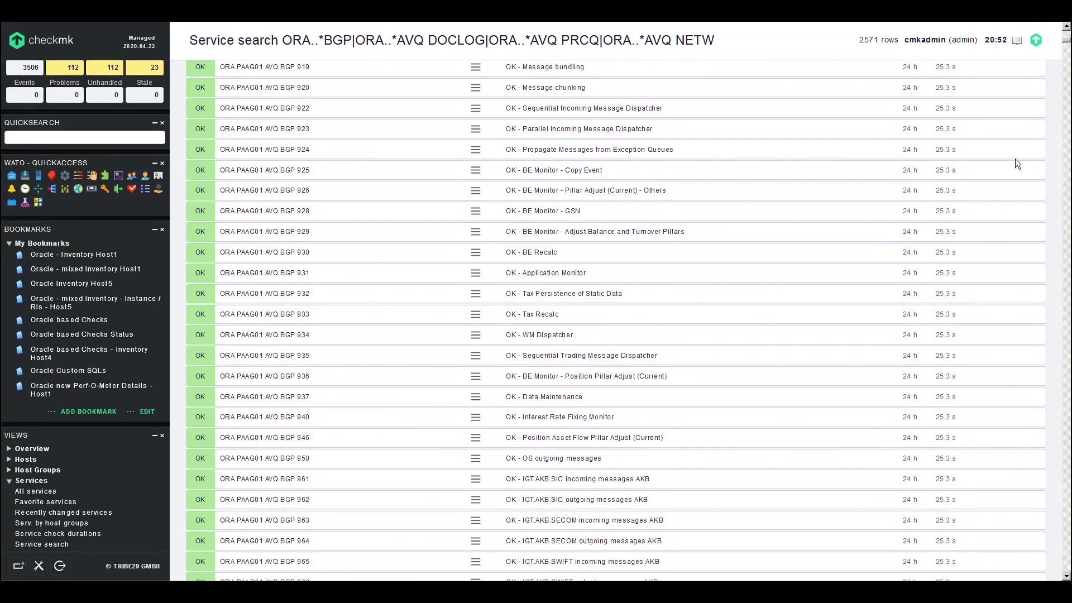
click(1068, 58)
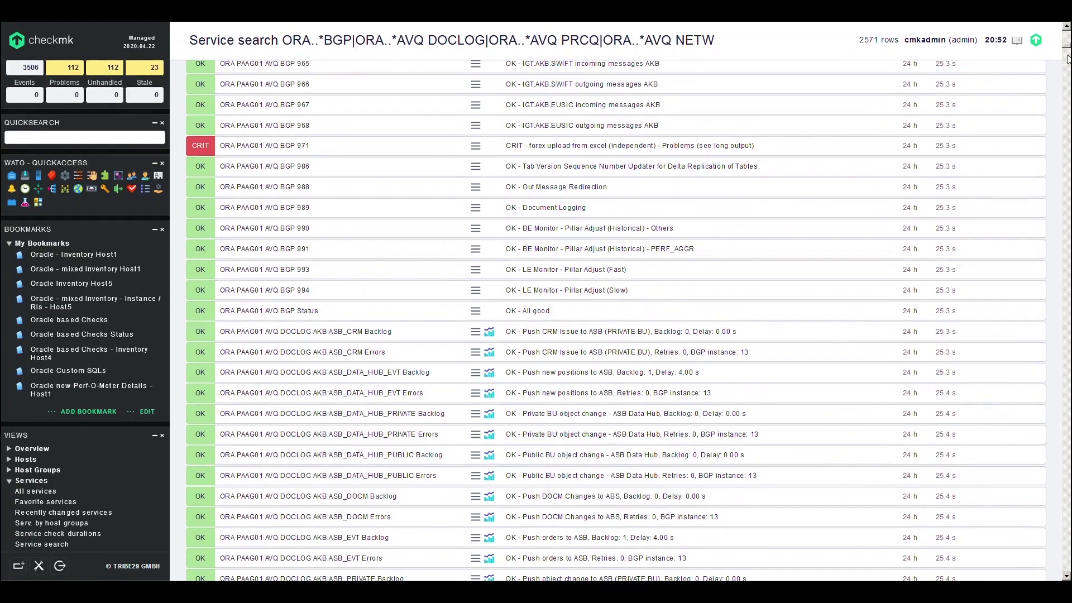
drag(1068, 62, 1067, 32)
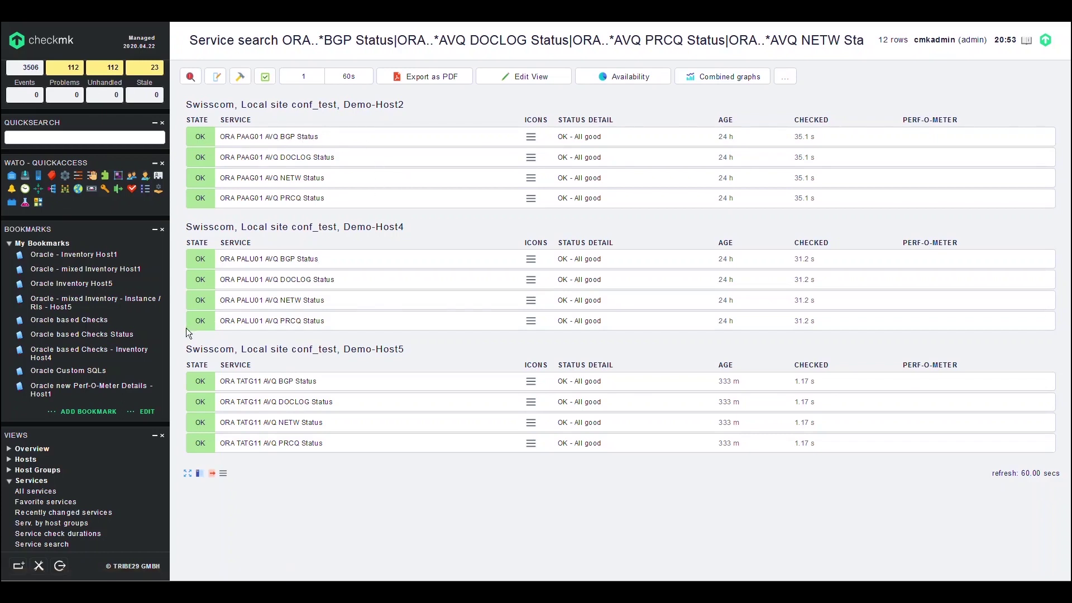
- Open the bookmarked Oracle inventory of Host4 and examine its Avaloq Doc Log Consumers and Networks tables
click(132, 348)
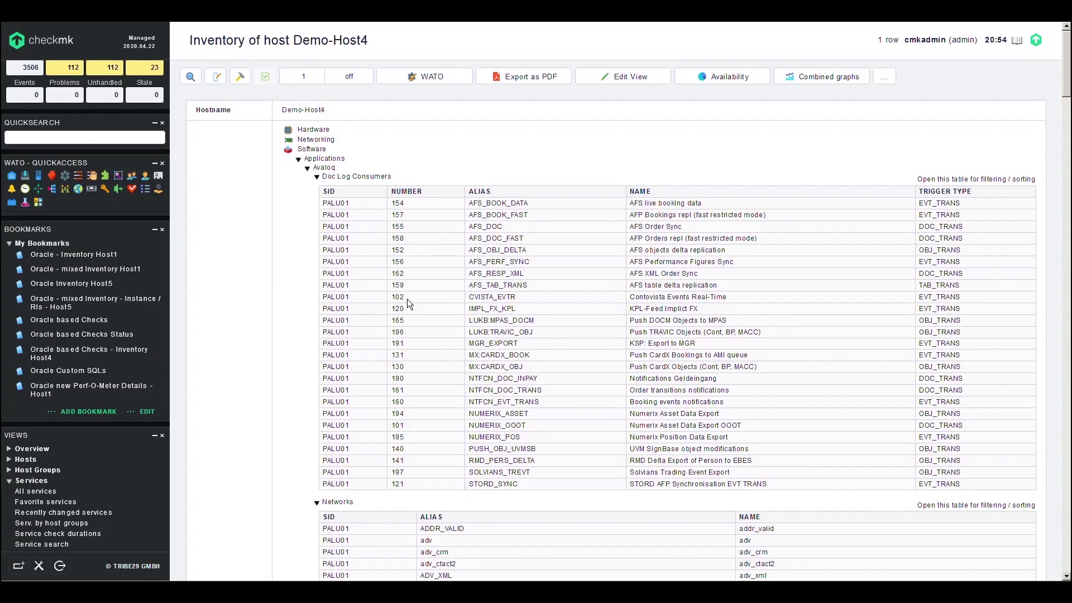
scroll(441, 282, down, 20)
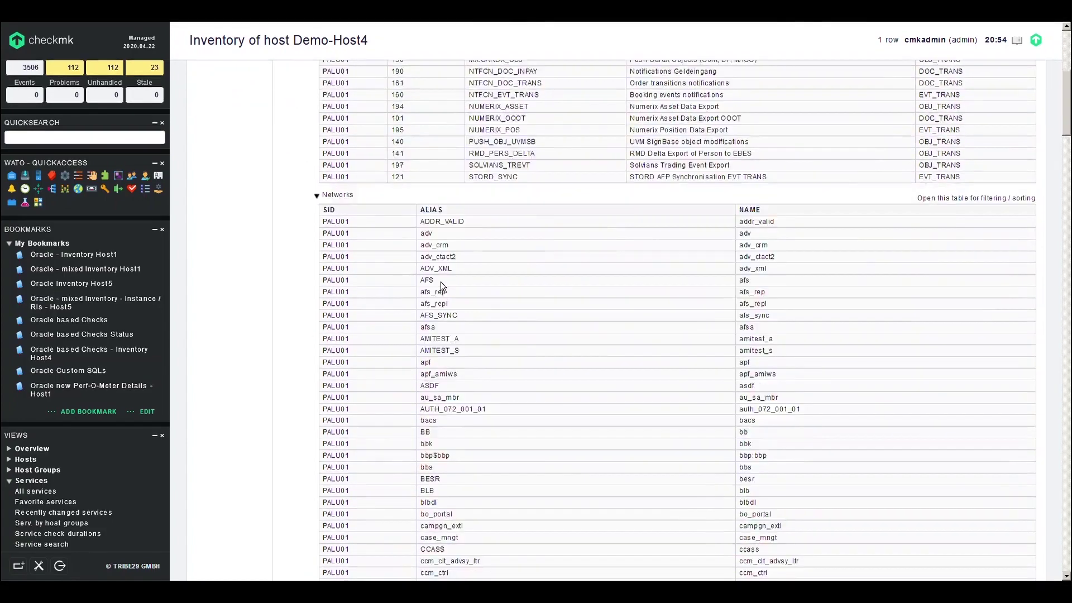
scroll(446, 287, down, 20)
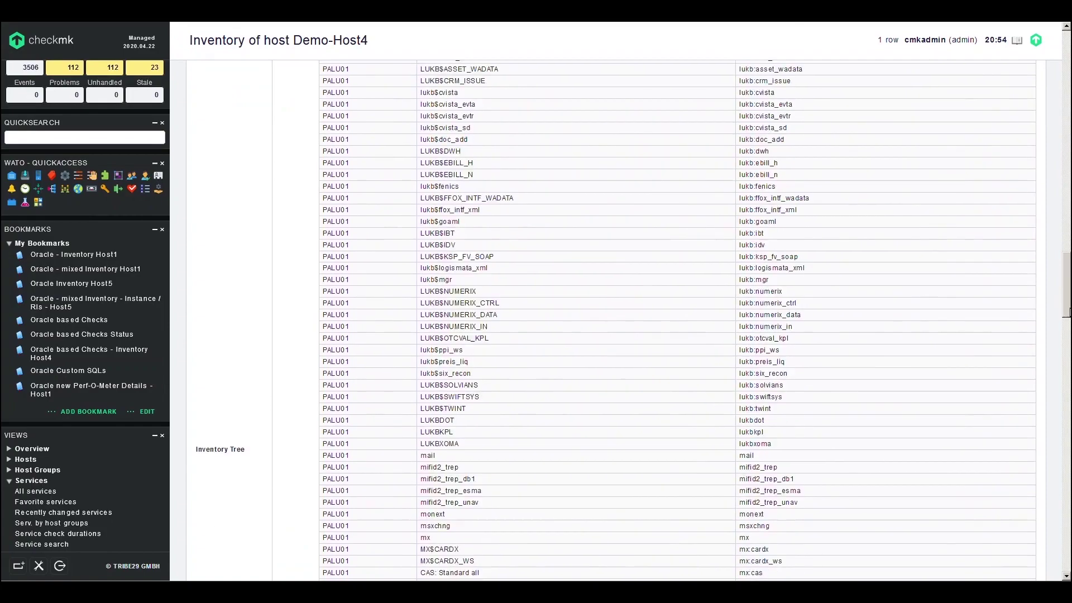
scroll(446, 287, down, 10)
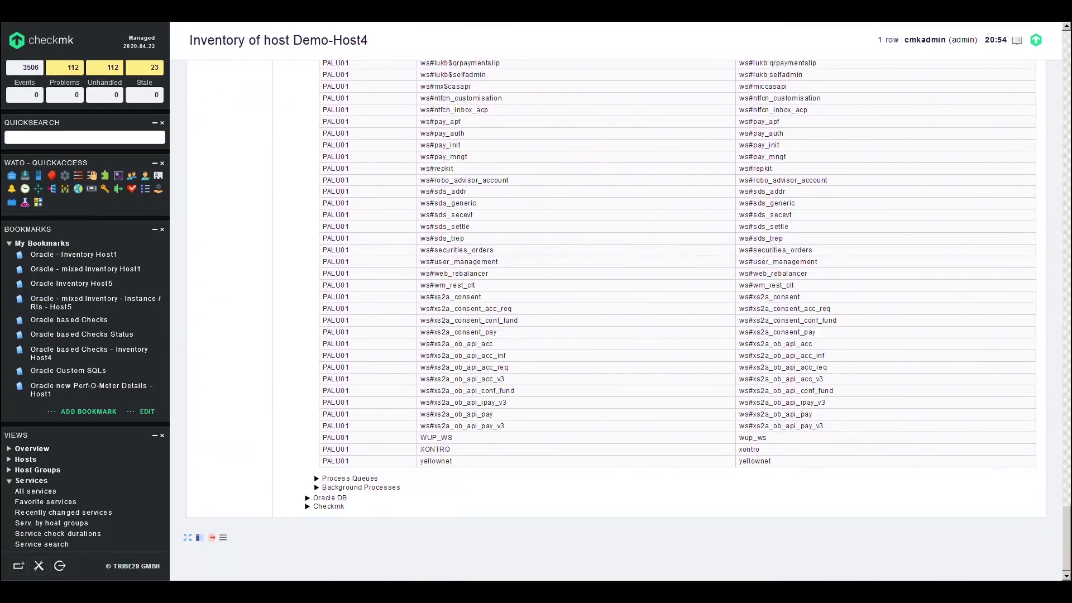
drag(1067, 531, 1068, 67)
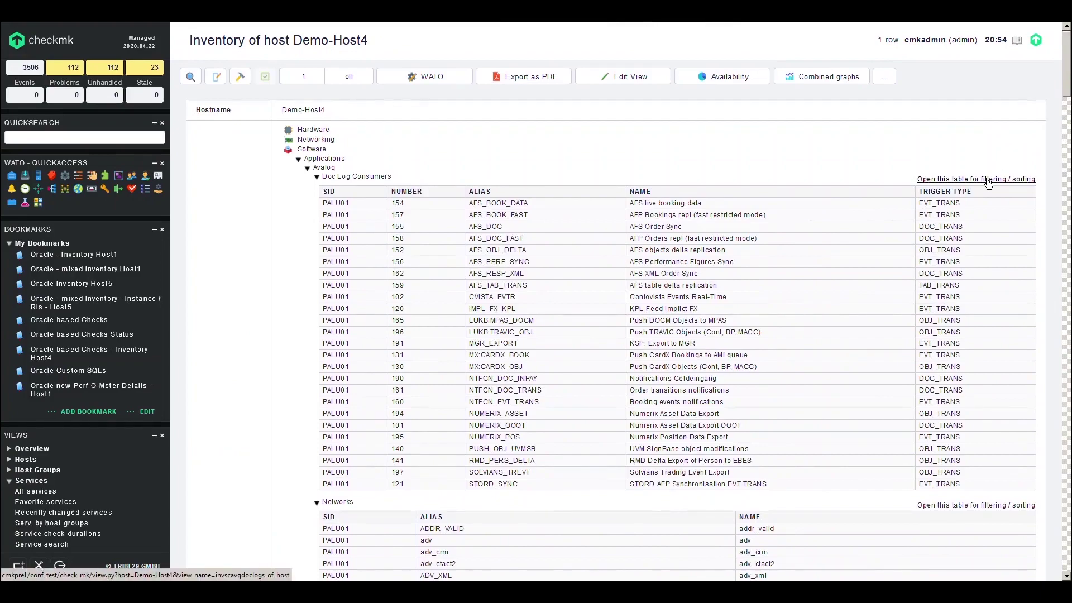
scroll(630, 146, down, 1)
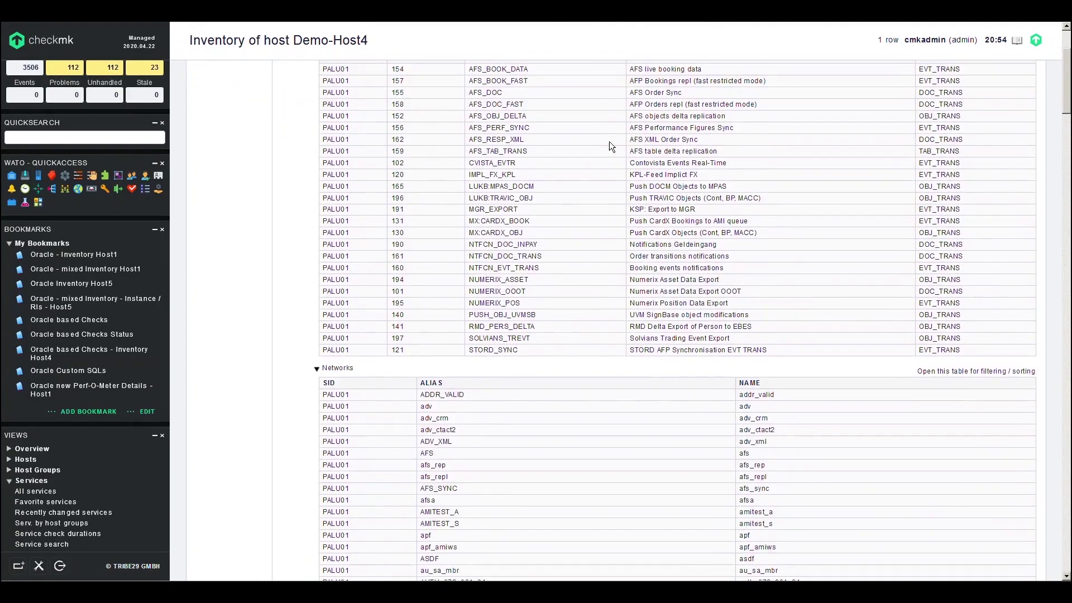
scroll(610, 143, up, 1)
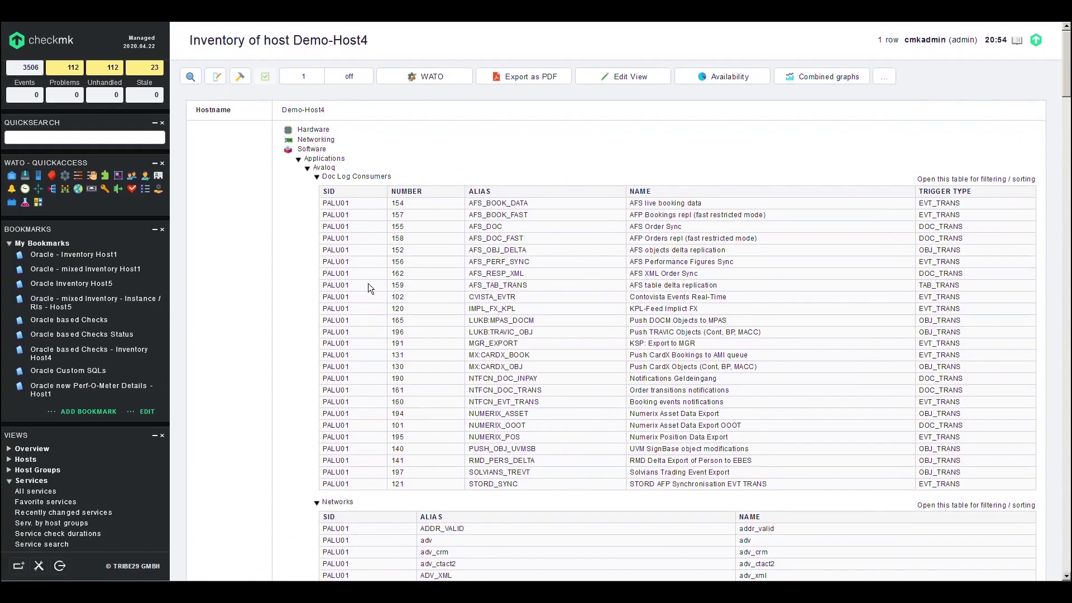
scroll(368, 288, down, 6)
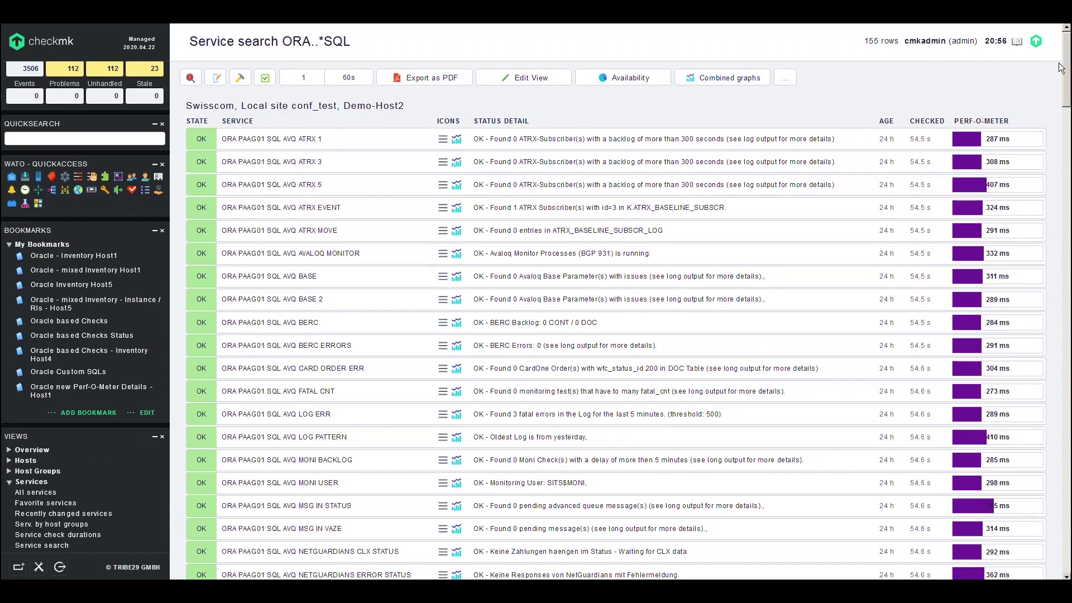
- Examine the Oracle custom SQL services of Demo-Host2, including their status details and Perf-O-Meter bars
drag(1068, 75, 1069, 151)
scroll(615, 319, up, 6)
scroll(399, 182, down, 1)
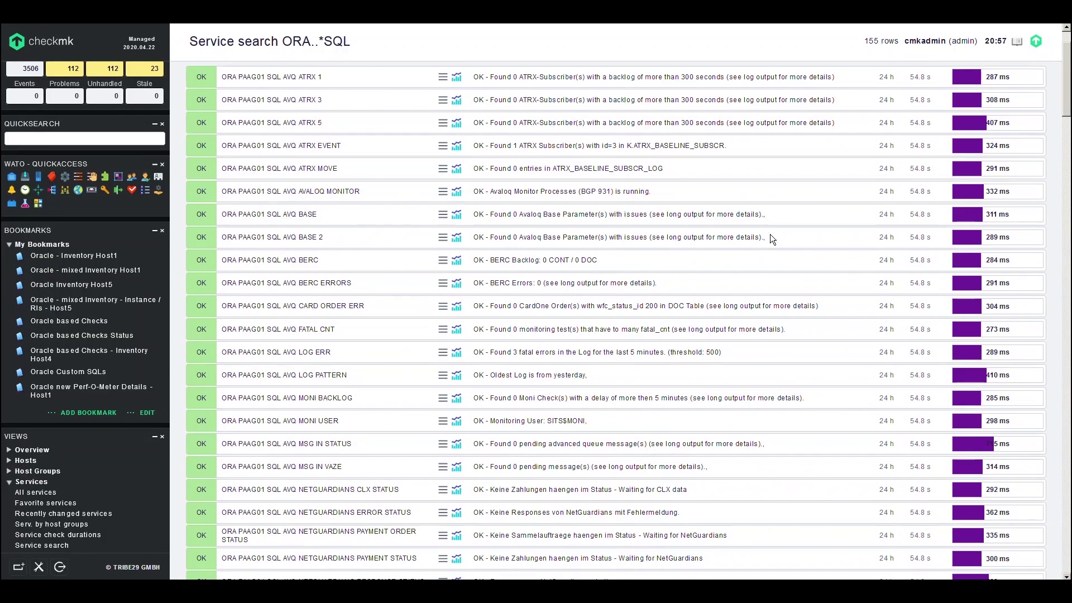
scroll(780, 233, up, 1)
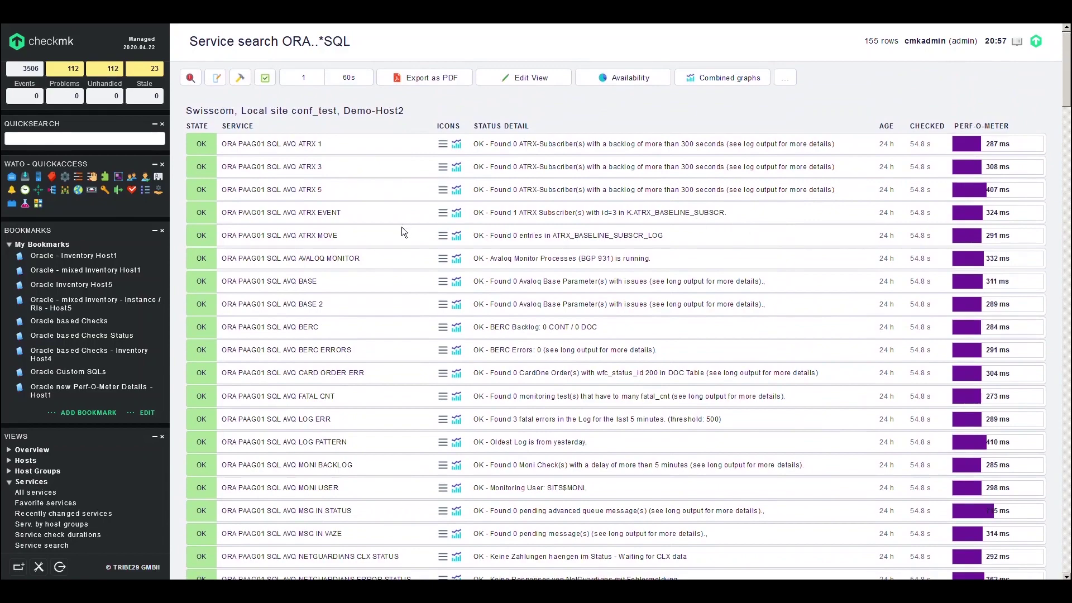
scroll(401, 227, down, 1)
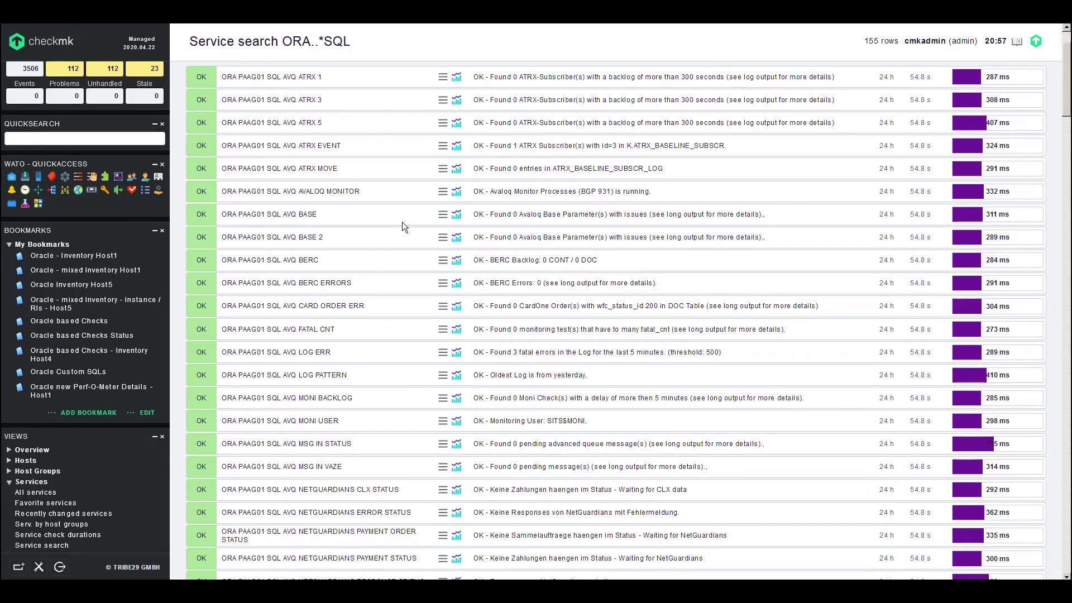
scroll(634, 215, up, 2)
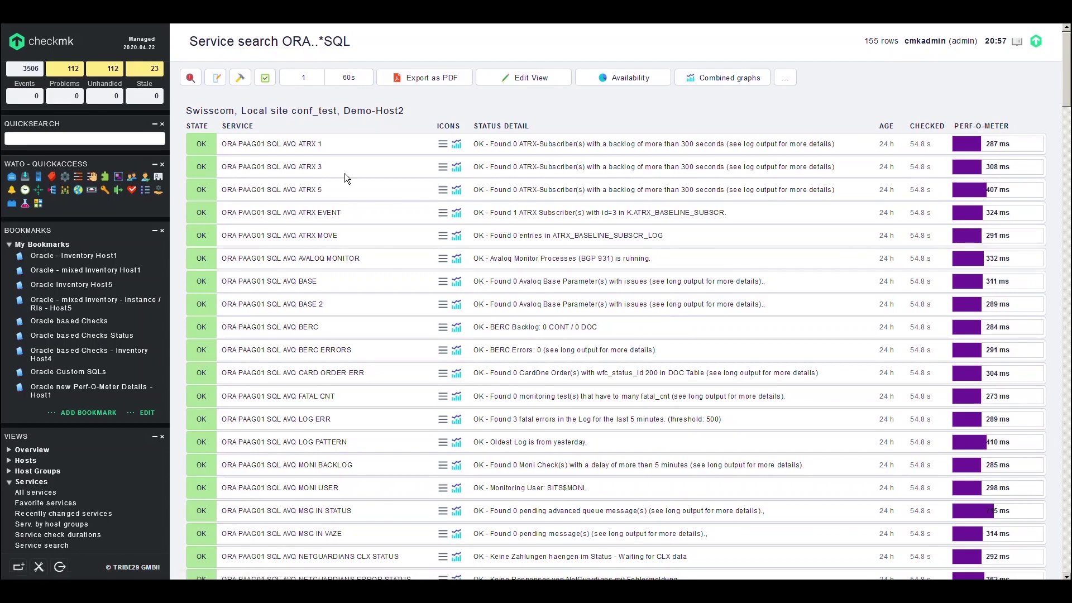
scroll(370, 235, down, 4)
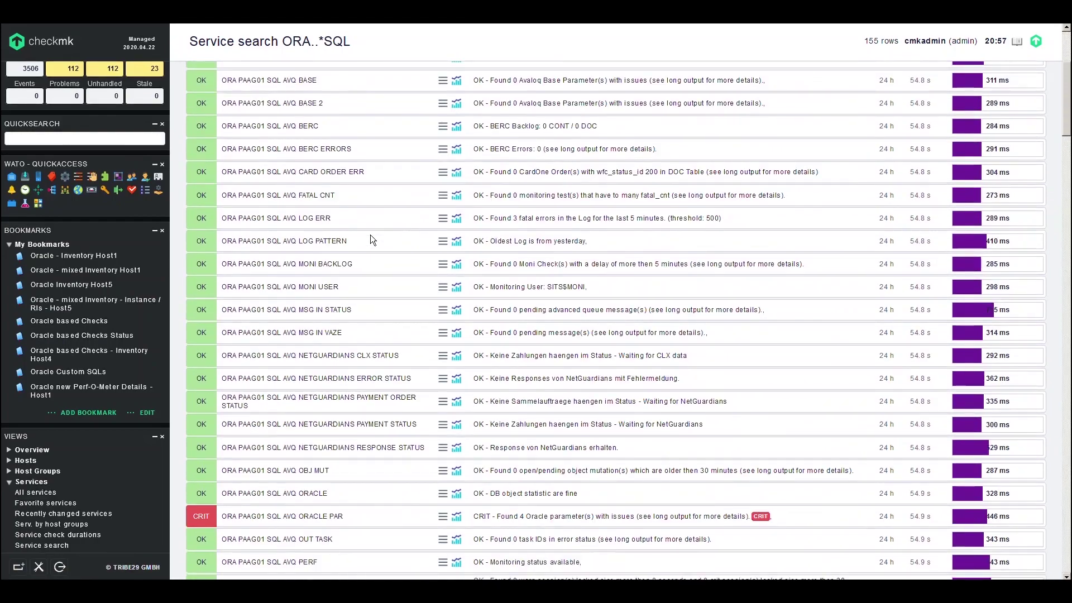
scroll(371, 234, down, 3)
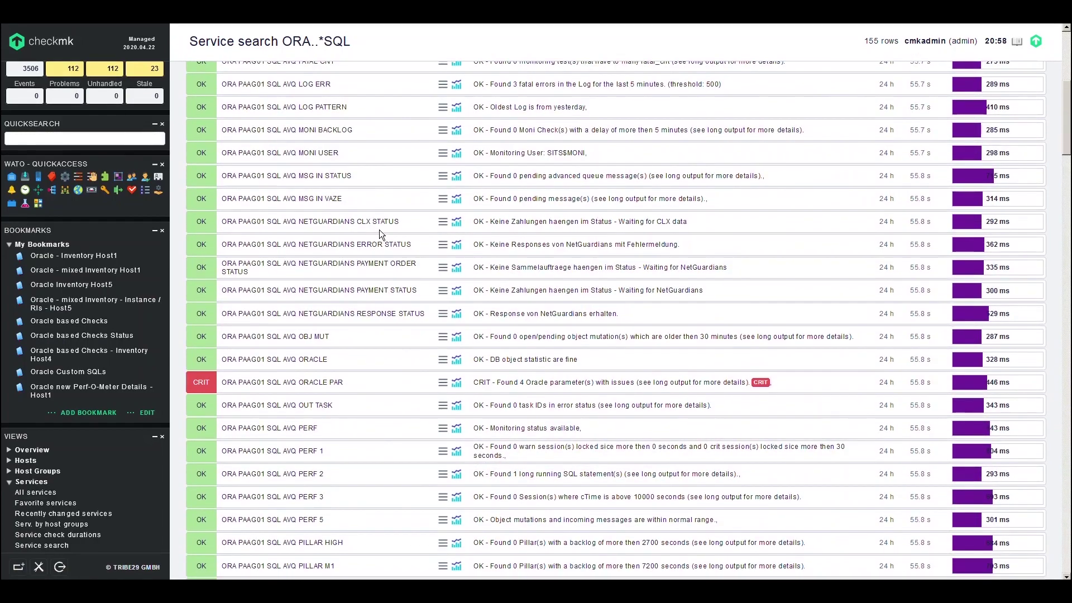
scroll(380, 233, up, 1)
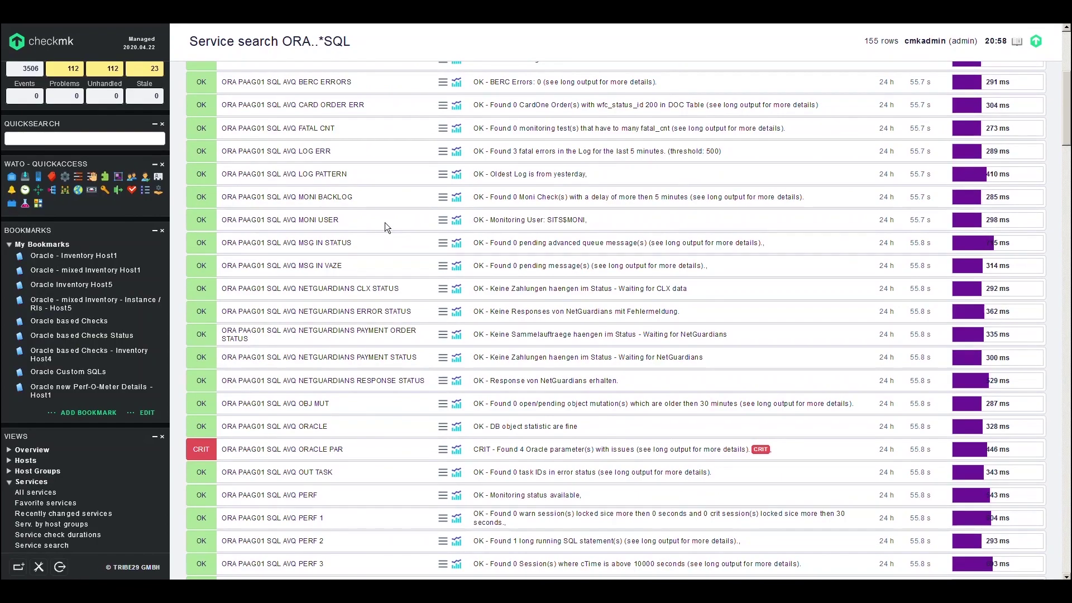
scroll(388, 222, up, 3)
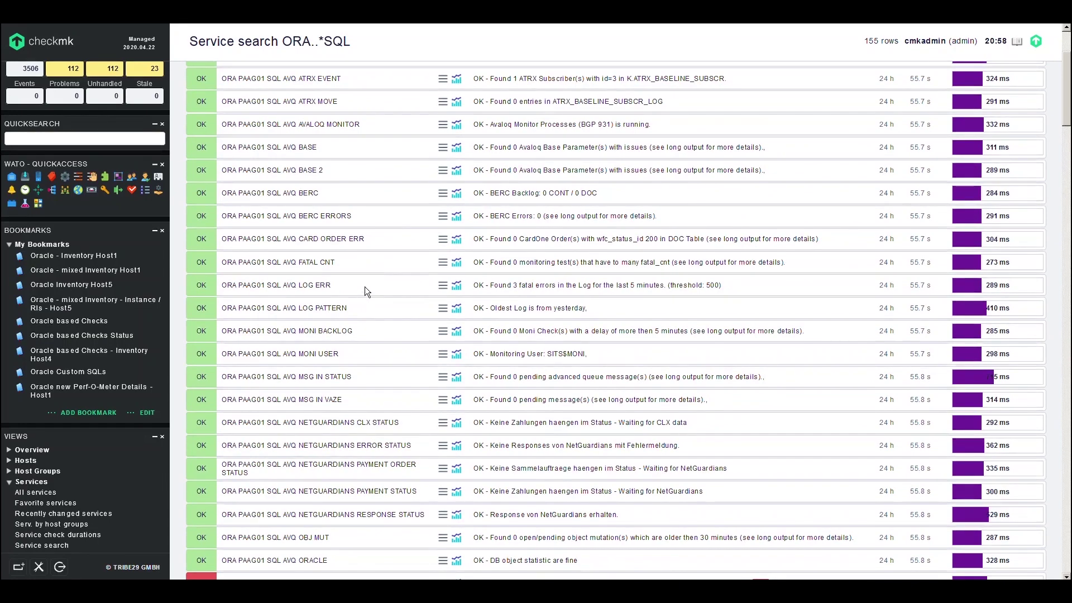
scroll(481, 304, up, 3)
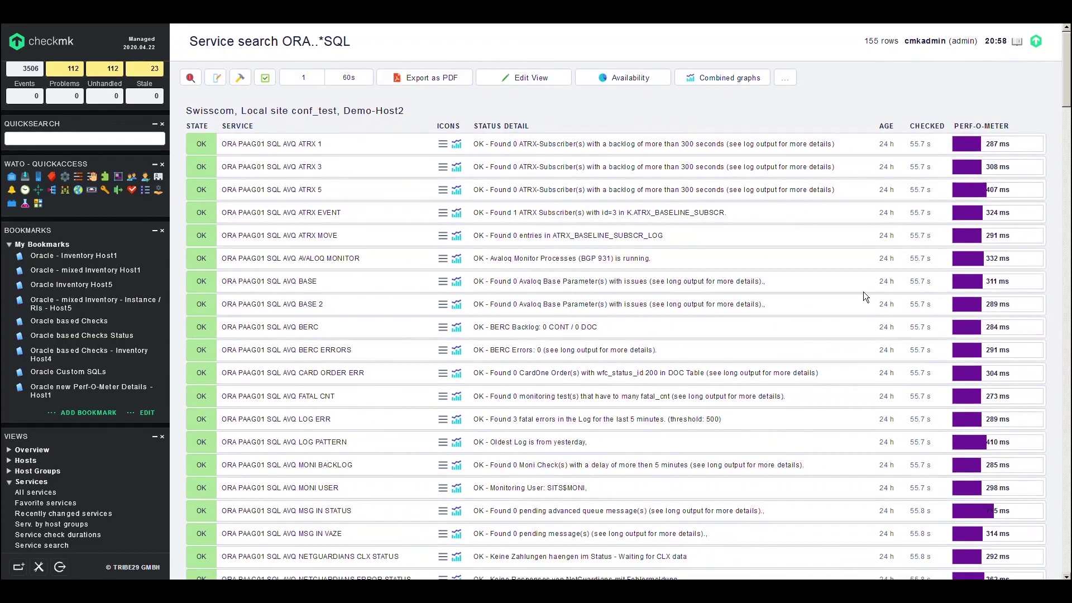
scroll(864, 291, down, 3)
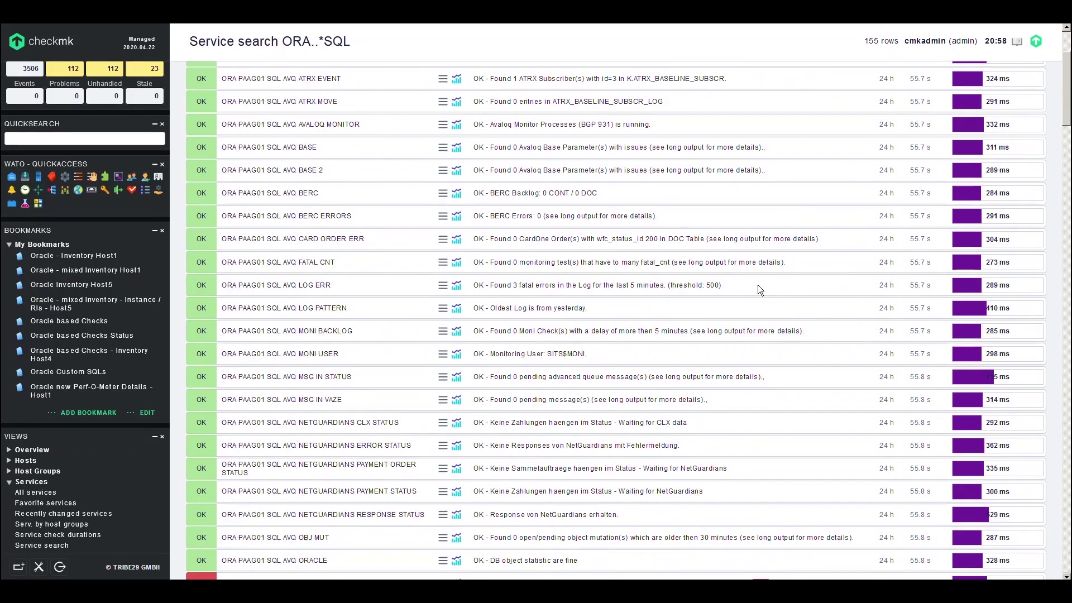
scroll(759, 285, down, 3)
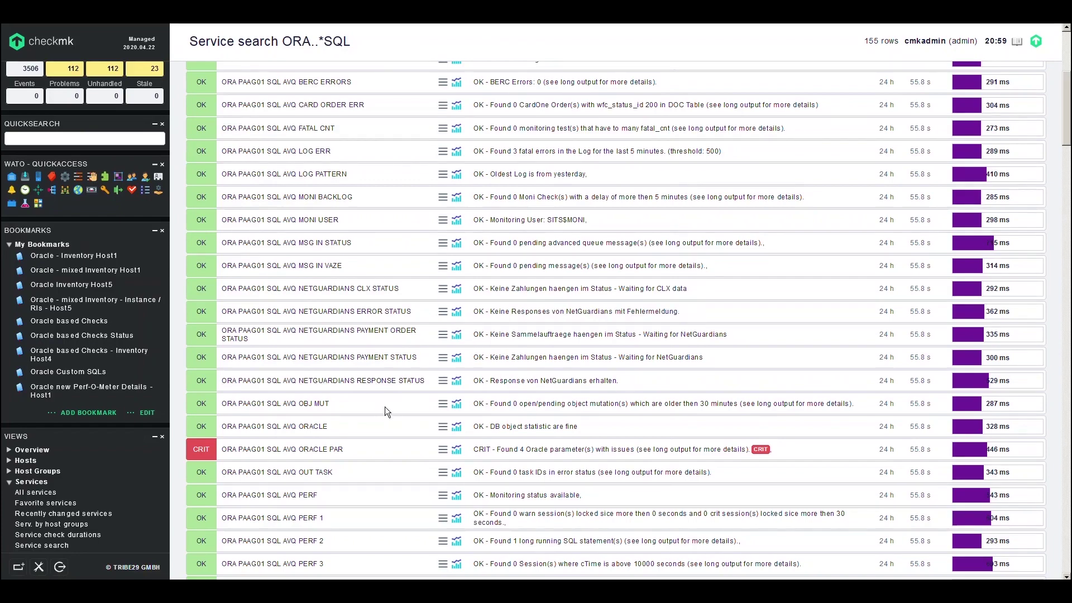
scroll(384, 407, up, 3)
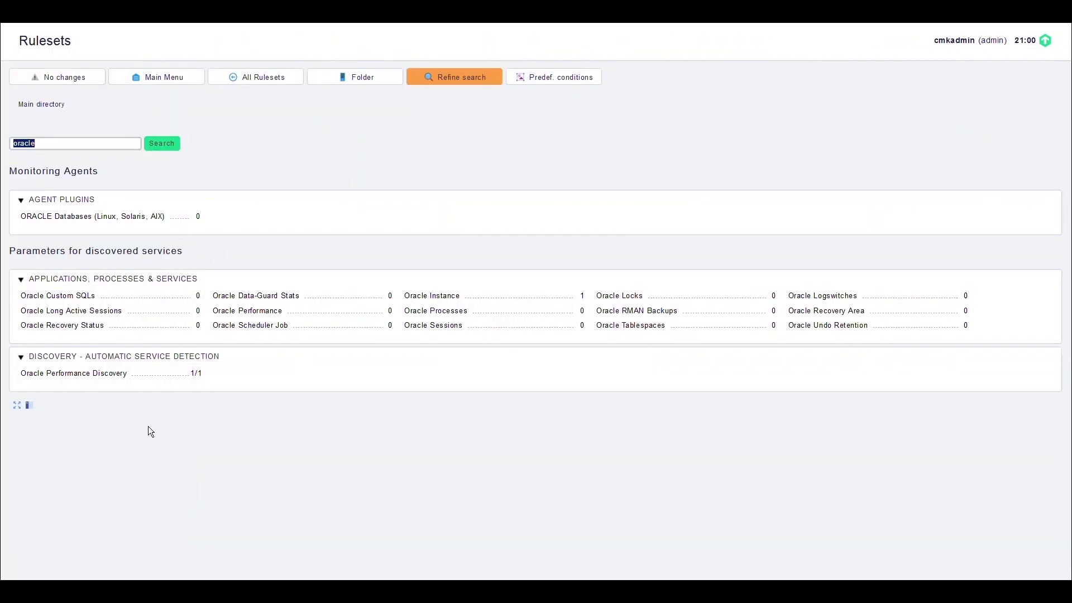
- Open the existing Oracle Performance Discovery rule, review its service discovery options, and leave it without saving
click(94, 376)
click(47, 199)
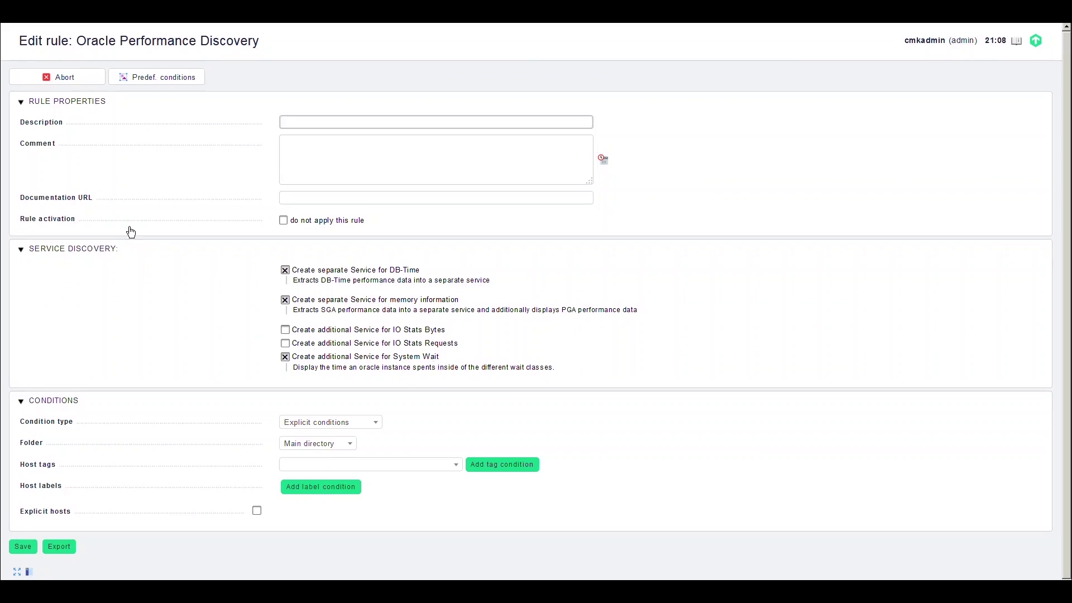
click(81, 85)
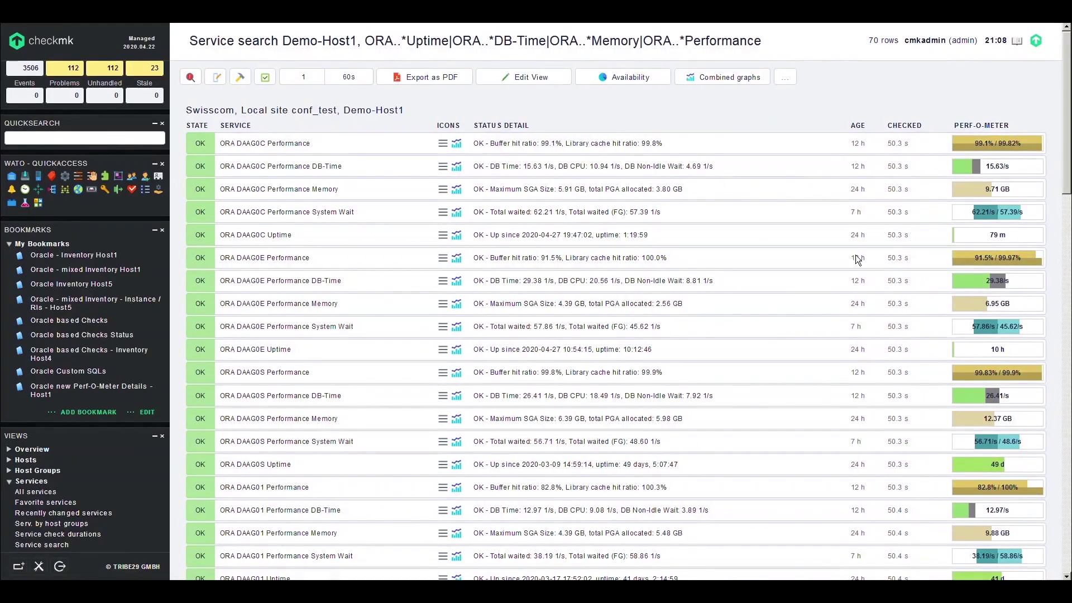
- Sort the Demo-Host1 Oracle services by Perf-O-Meter and review the uptime, DB-Time, System Wait, memory and performance rows
click(981, 128)
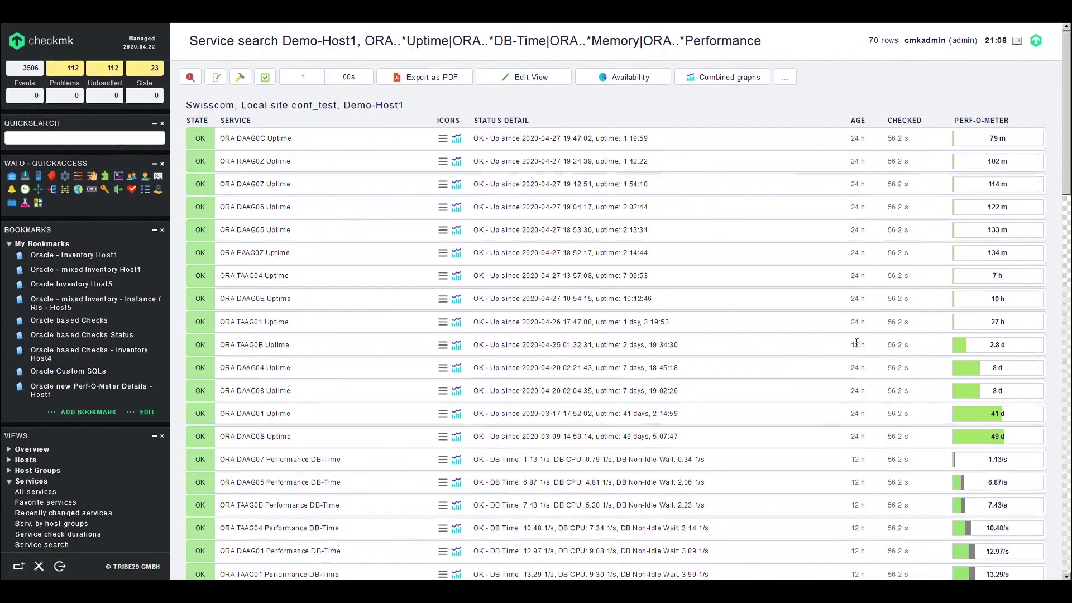
scroll(859, 346, down, 5)
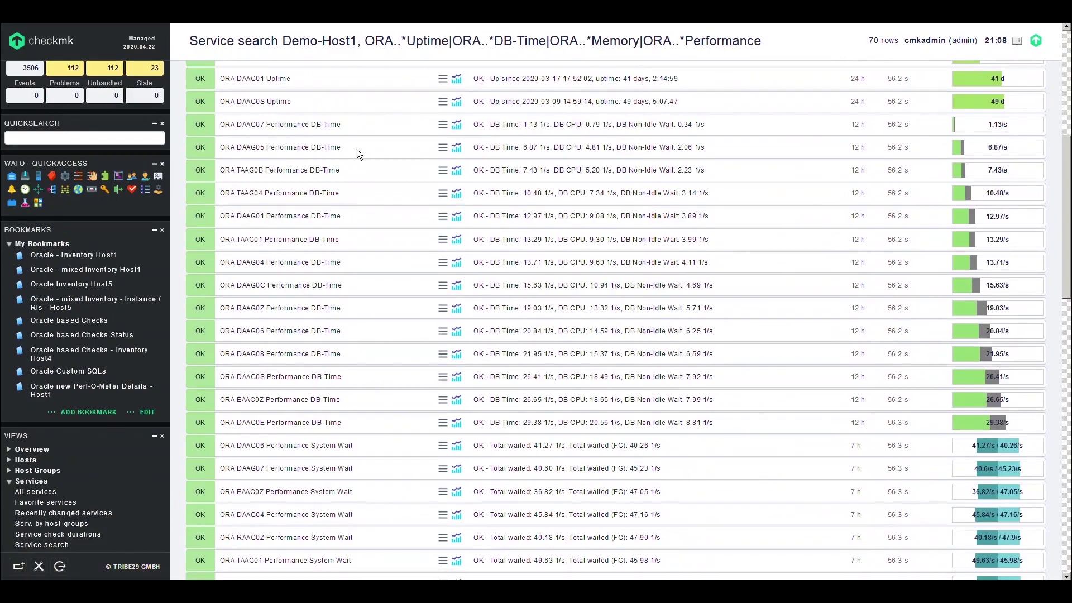
scroll(568, 341, down, 8)
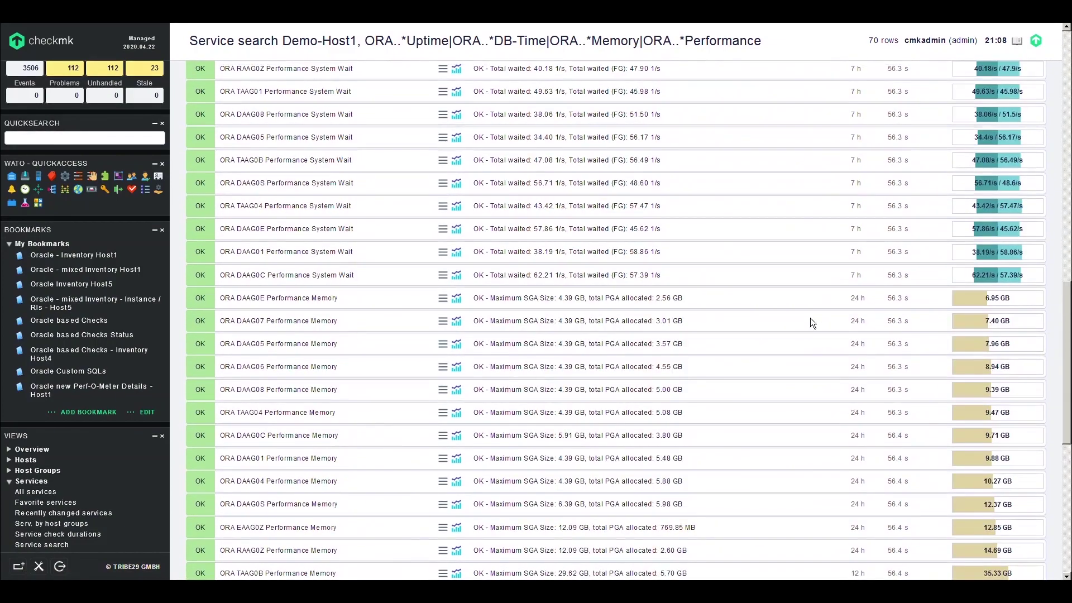
scroll(770, 394, down, 7)
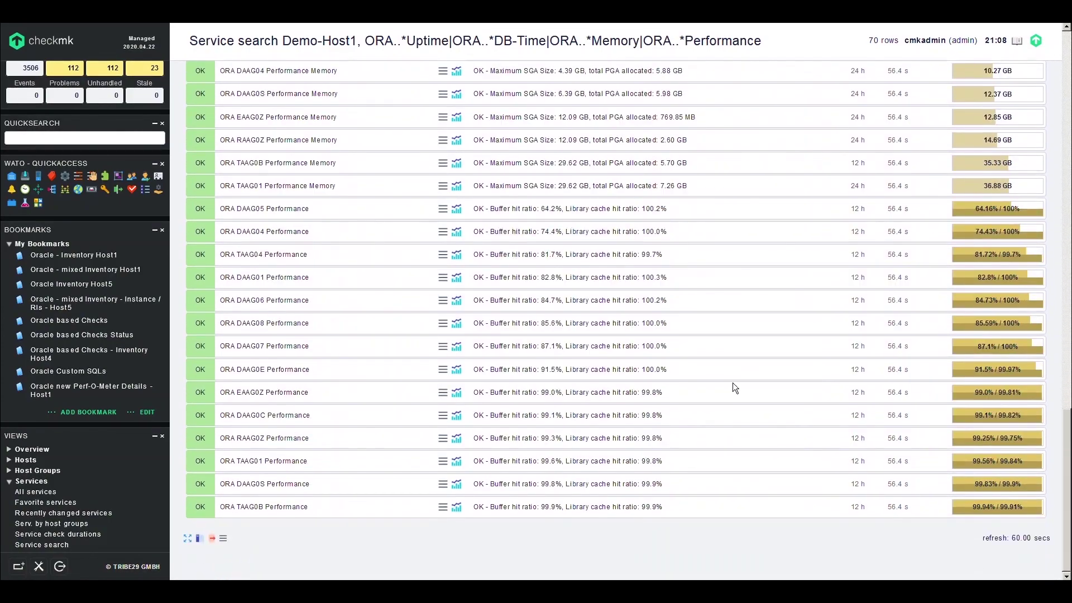
scroll(743, 388, up, 8)
scroll(761, 386, up, 10)
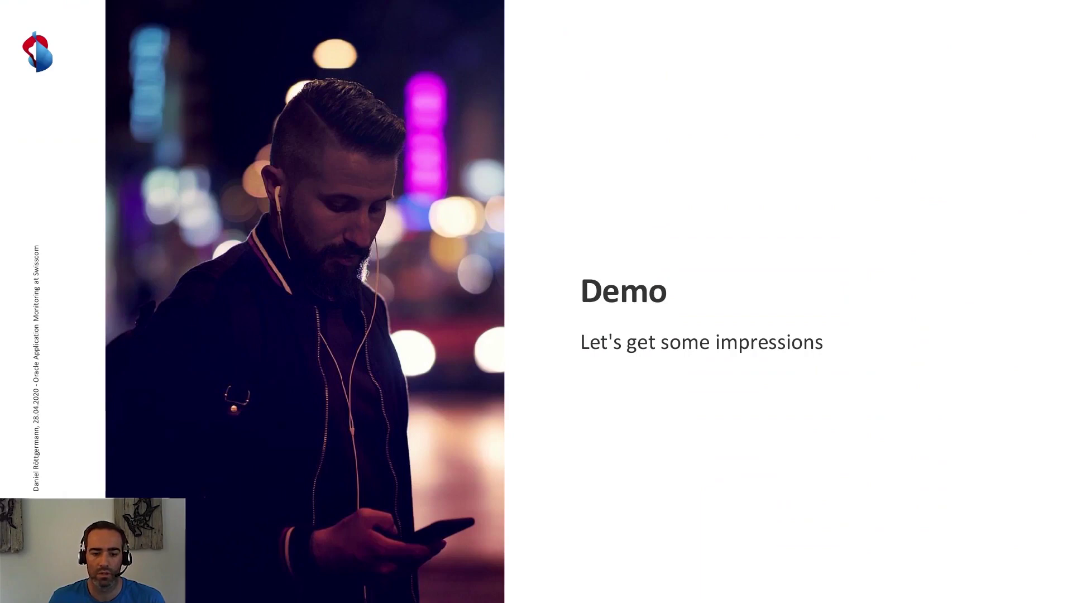
key(Right)
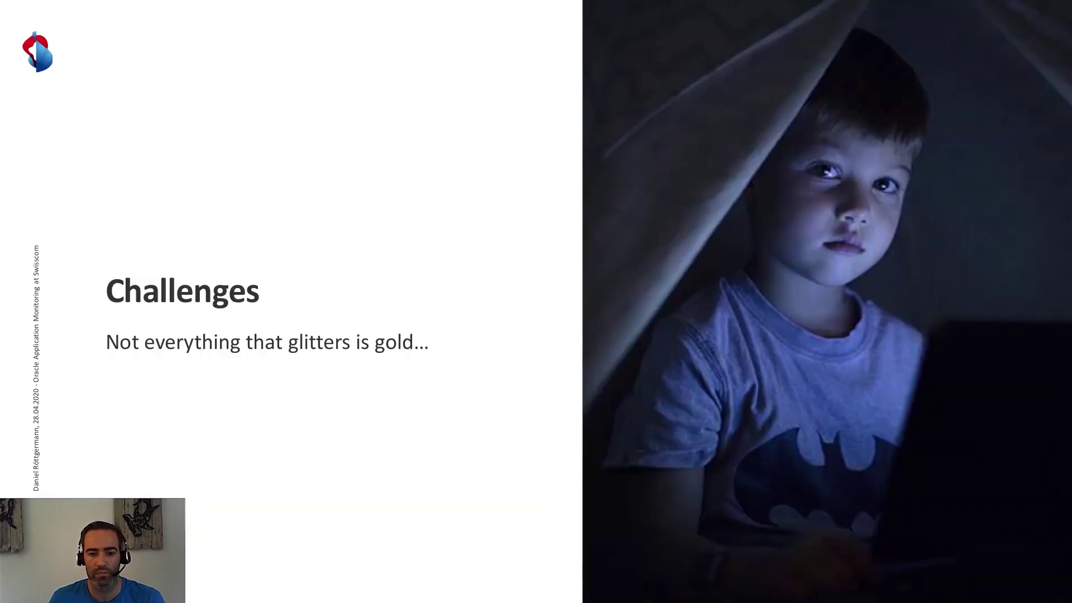
key(Right)
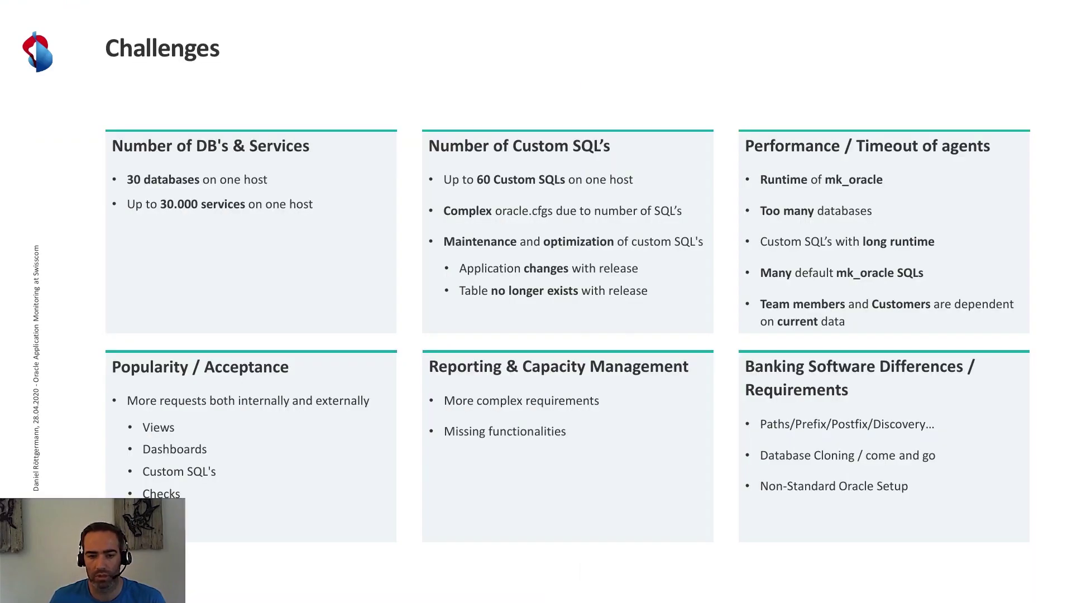